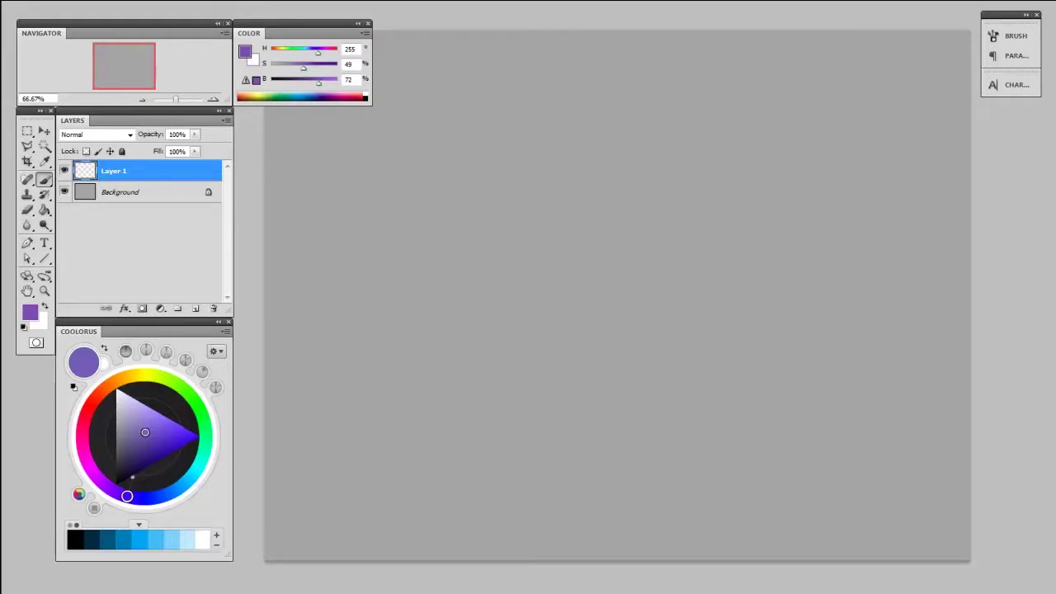
# - Pick light purple 907fc2 as foreground colour and paint a winding stroke at the upper right
pyautogui.press('alt')
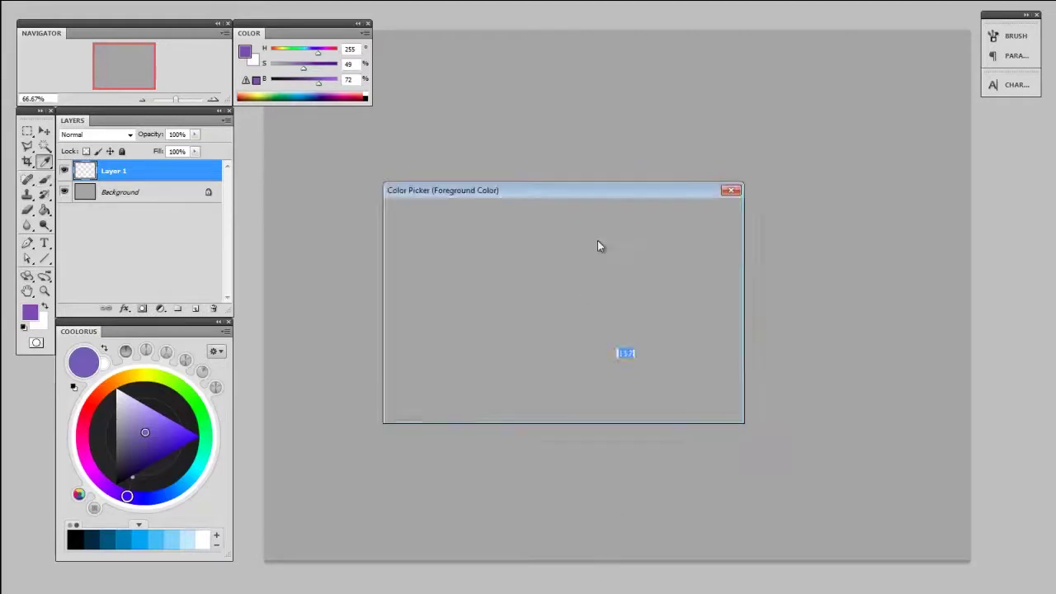
pyautogui.moveTo(560, 192); pyautogui.dragTo(675, 142)
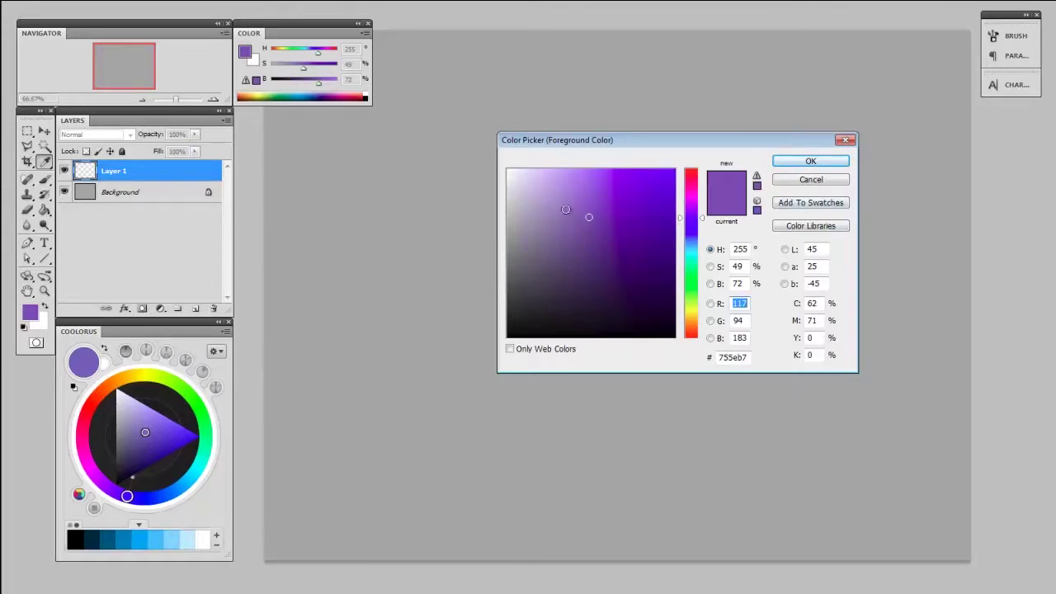
pyautogui.moveTo(567, 212); pyautogui.dragTo(565, 210)
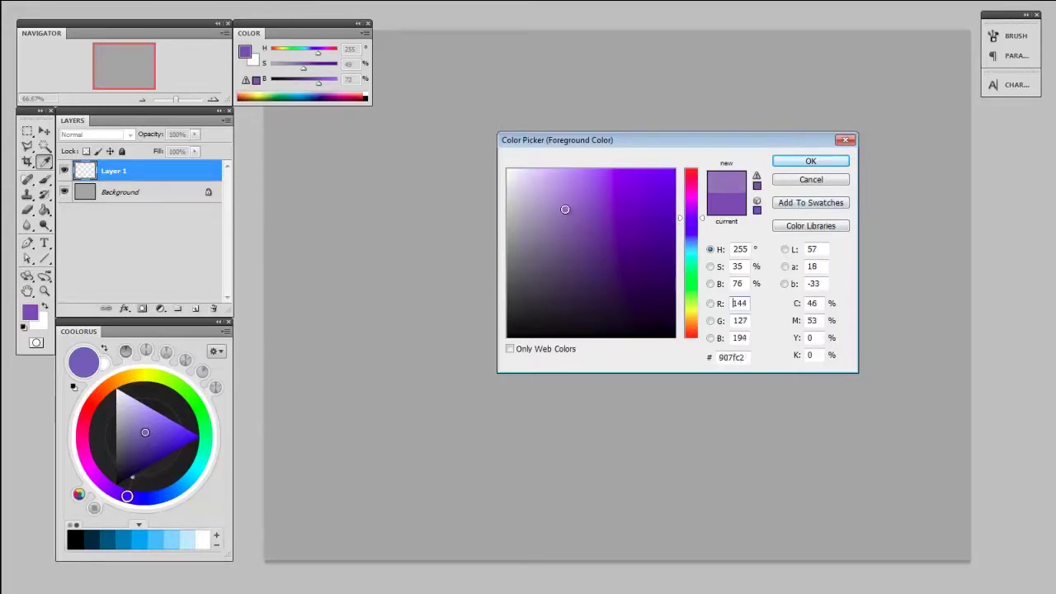
pyautogui.click(823, 161)
pyautogui.moveTo(610, 163); pyautogui.dragTo(742, 314)
pyautogui.moveTo(724, 157); pyautogui.dragTo(749, 330)
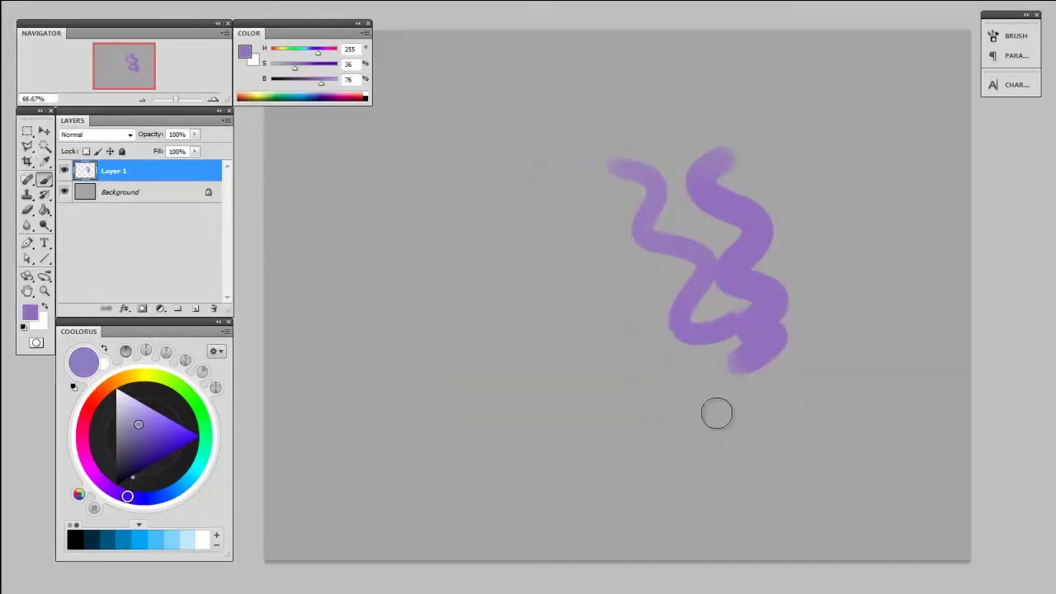
# - Float the Color panel over the canvas
pyautogui.hotkey('alt', 'w')
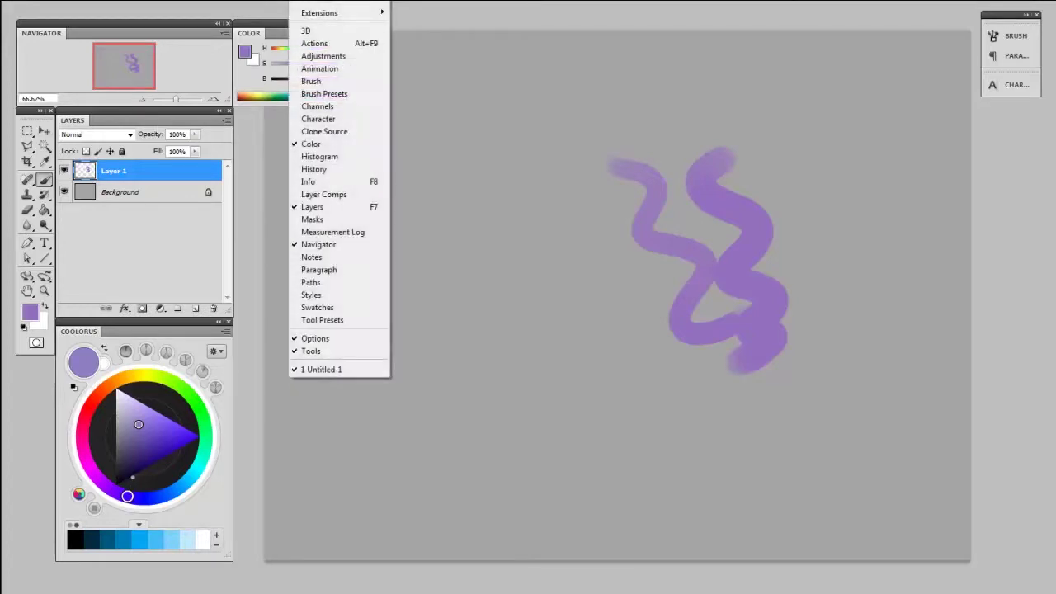
pyautogui.click(268, 40)
pyautogui.moveTo(283, 34); pyautogui.dragTo(855, 77)
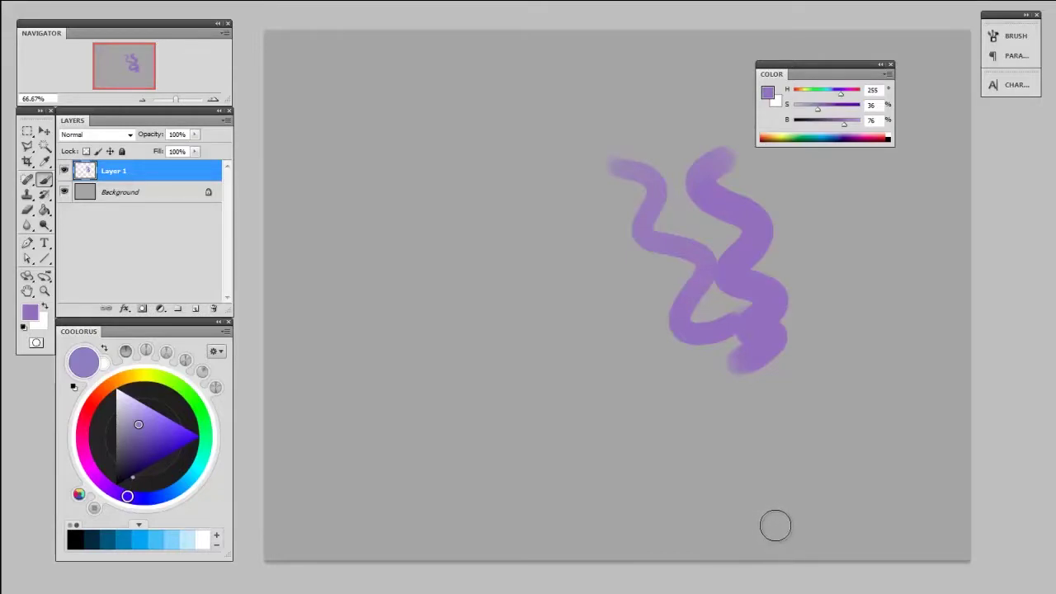
# - Try RGB and Grayscale sliders in the Color panel, then settle on HSB sliders
pyautogui.click(888, 76)
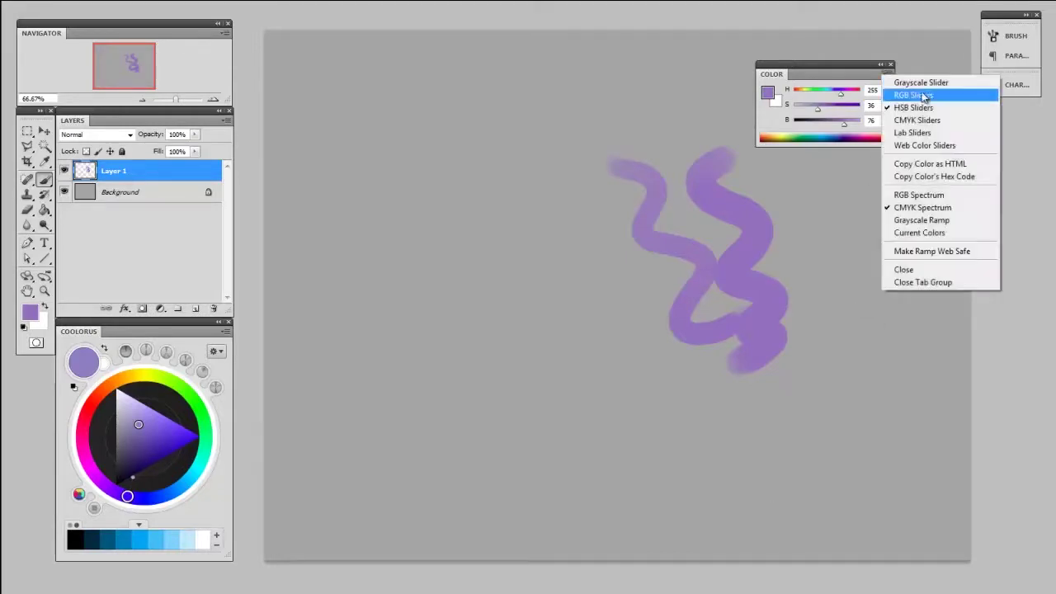
pyautogui.click(918, 94)
pyautogui.click(887, 76)
pyautogui.click(922, 82)
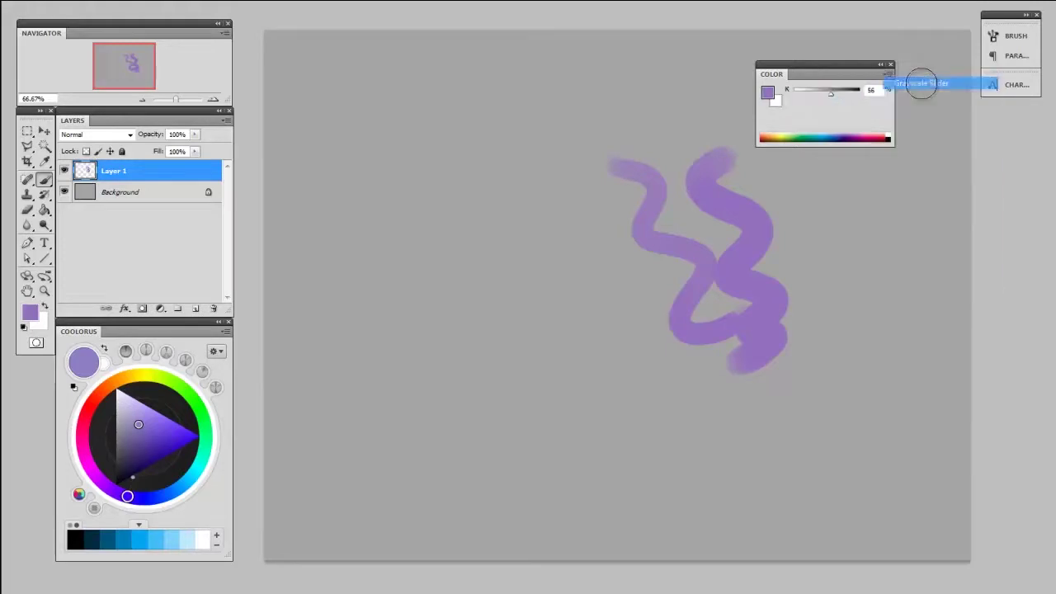
pyautogui.click(887, 76)
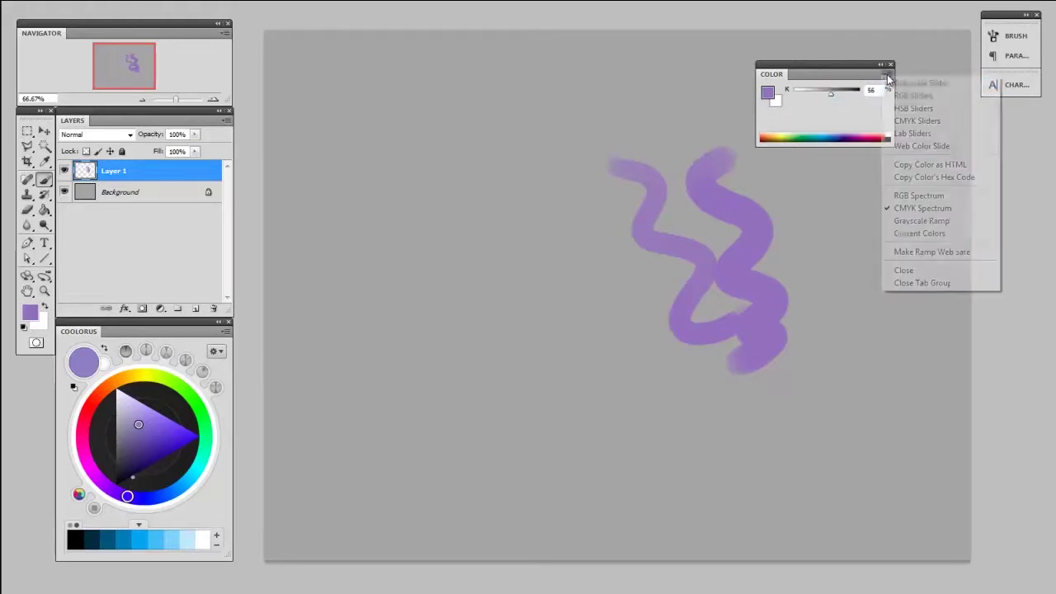
pyautogui.click(921, 108)
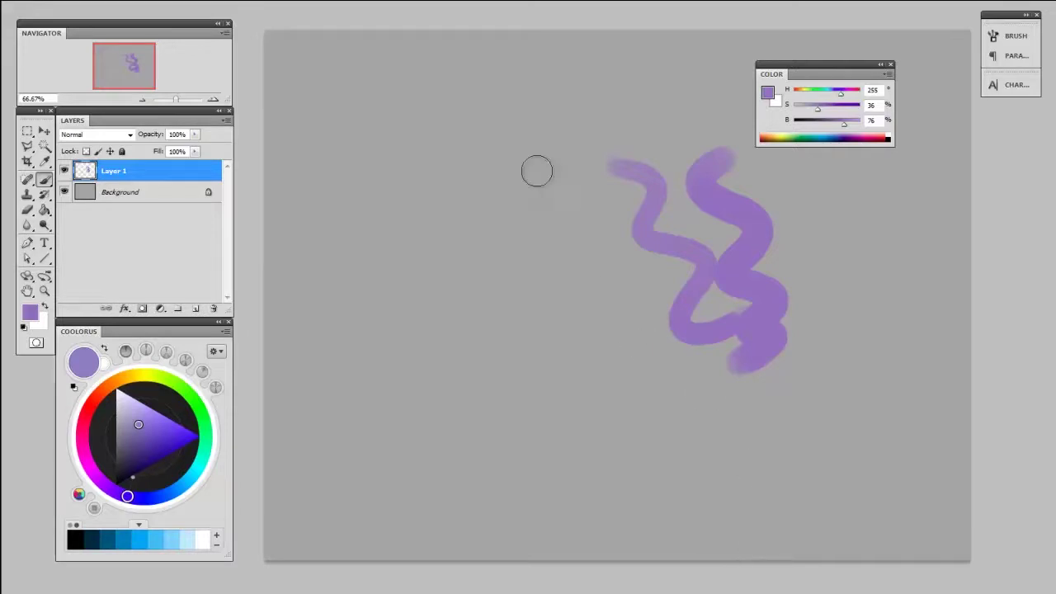
# - Paint a light purple blob, then a darker purple patch at brightness 52 over it
pyautogui.moveTo(518, 125)
pyautogui.mouseDown()
pyautogui.moveTo(490, 145)
pyautogui.moveTo(473, 134)
pyautogui.moveTo(472, 181)
pyautogui.moveTo(486, 162)
pyautogui.moveTo(513, 182)
pyautogui.moveTo(528, 254)
pyautogui.moveTo(505, 183)
pyautogui.moveTo(507, 286)
pyautogui.mouseUp()
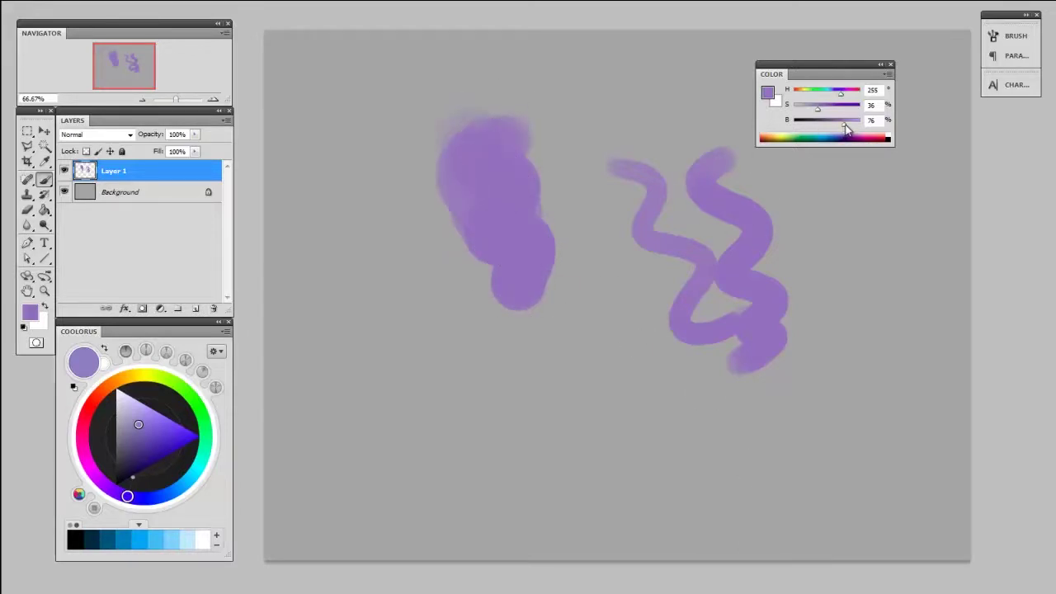
pyautogui.moveTo(846, 128); pyautogui.dragTo(828, 127)
pyautogui.moveTo(424, 223)
pyautogui.mouseDown()
pyautogui.moveTo(457, 282)
pyautogui.moveTo(471, 276)
pyautogui.moveTo(474, 318)
pyautogui.mouseUp()
pyautogui.moveTo(828, 124)
pyautogui.mouseDown()
pyautogui.moveTo(819, 124)
pyautogui.moveTo(847, 108)
pyautogui.mouseUp()
# - Paint a deep violet disc and a gray dab at saturation 15, then redock the Color panel
pyautogui.moveTo(548, 99); pyautogui.dragTo(564, 115)
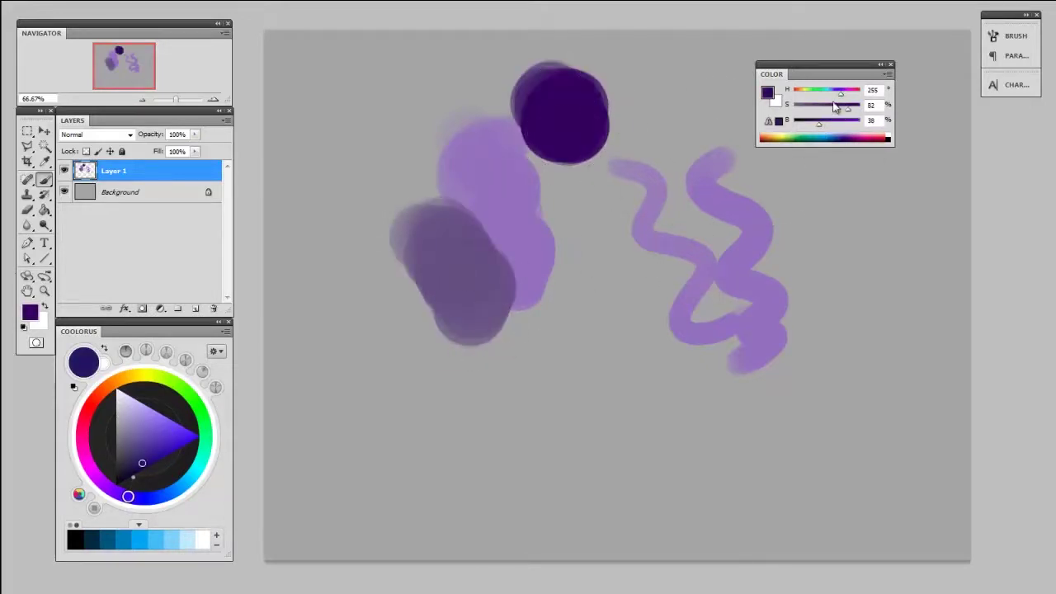
pyautogui.moveTo(835, 107); pyautogui.dragTo(802, 107)
pyautogui.moveTo(610, 52)
pyautogui.mouseDown()
pyautogui.moveTo(582, 59)
pyautogui.moveTo(612, 84)
pyautogui.mouseUp()
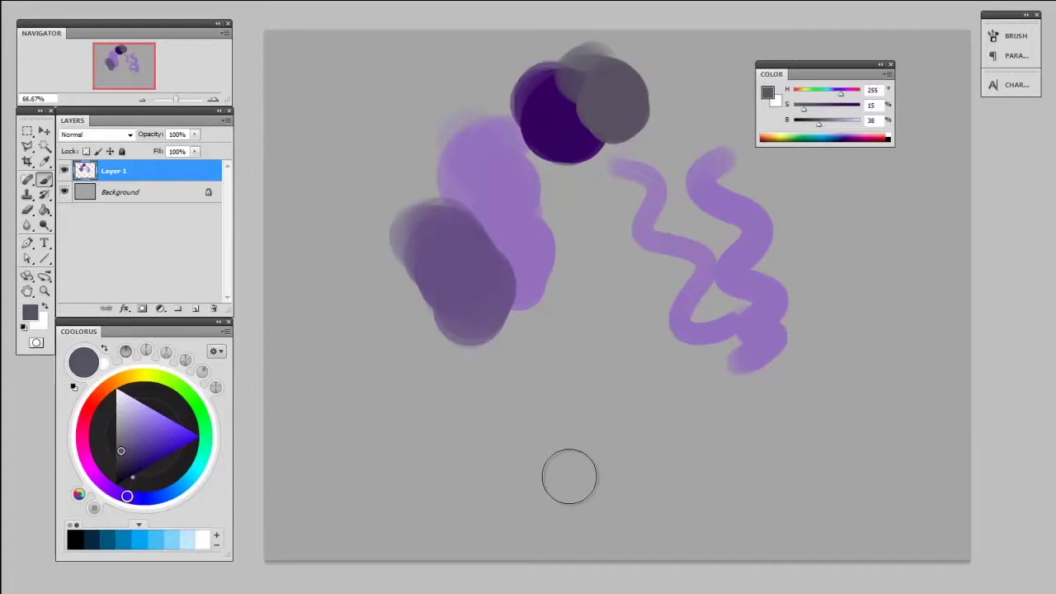
pyautogui.moveTo(847, 62)
pyautogui.mouseDown()
pyautogui.moveTo(359, 55)
pyautogui.moveTo(326, 21)
pyautogui.mouseUp()
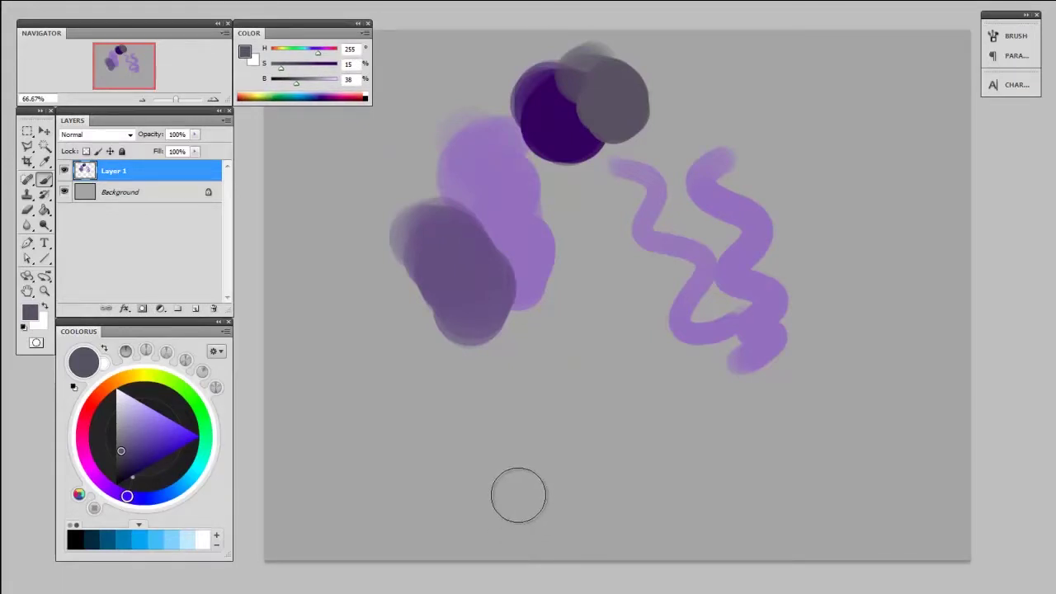
# - Raise saturation to 24, then set the foreground colour to saturated purple 674cb9
pyautogui.moveTo(281, 67); pyautogui.dragTo(293, 69)
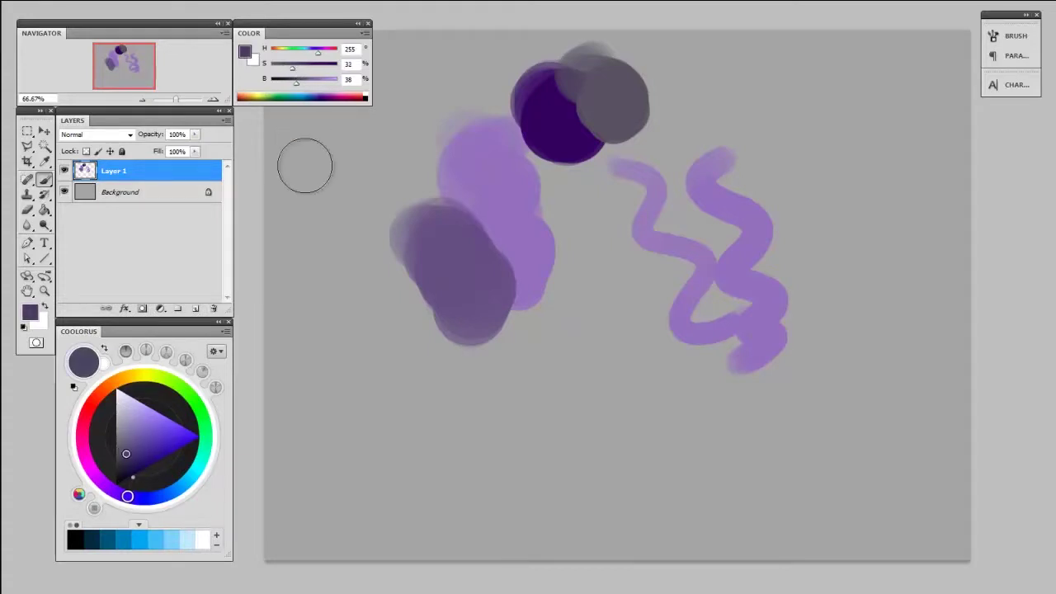
pyautogui.press('F12')
pyautogui.moveTo(657, 171); pyautogui.dragTo(743, 108)
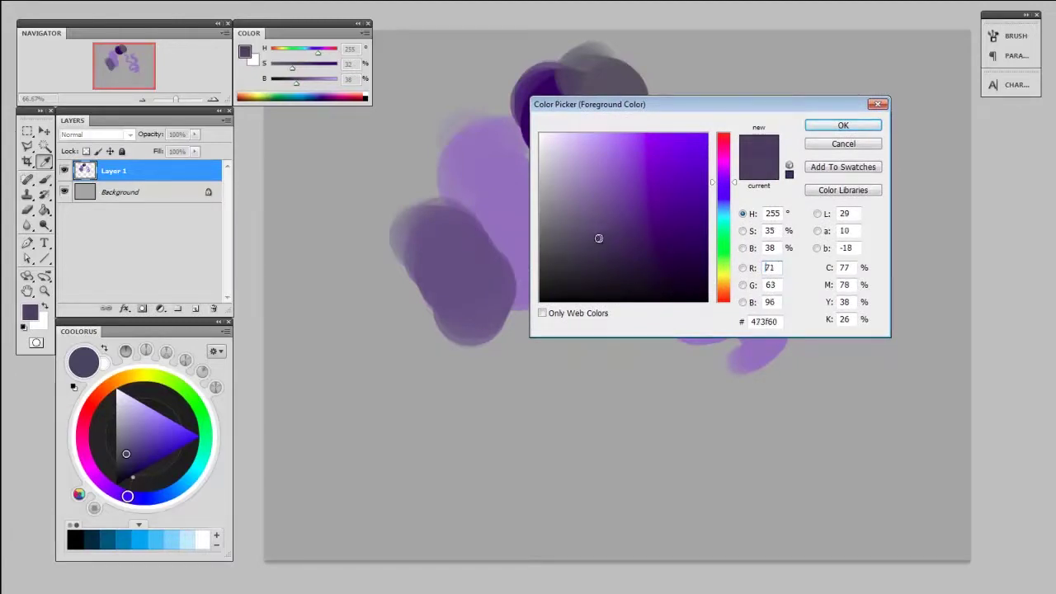
pyautogui.moveTo(598, 238)
pyautogui.mouseDown()
pyautogui.moveTo(642, 238)
pyautogui.moveTo(642, 180)
pyautogui.moveTo(595, 225)
pyautogui.moveTo(638, 179)
pyautogui.mouseUp()
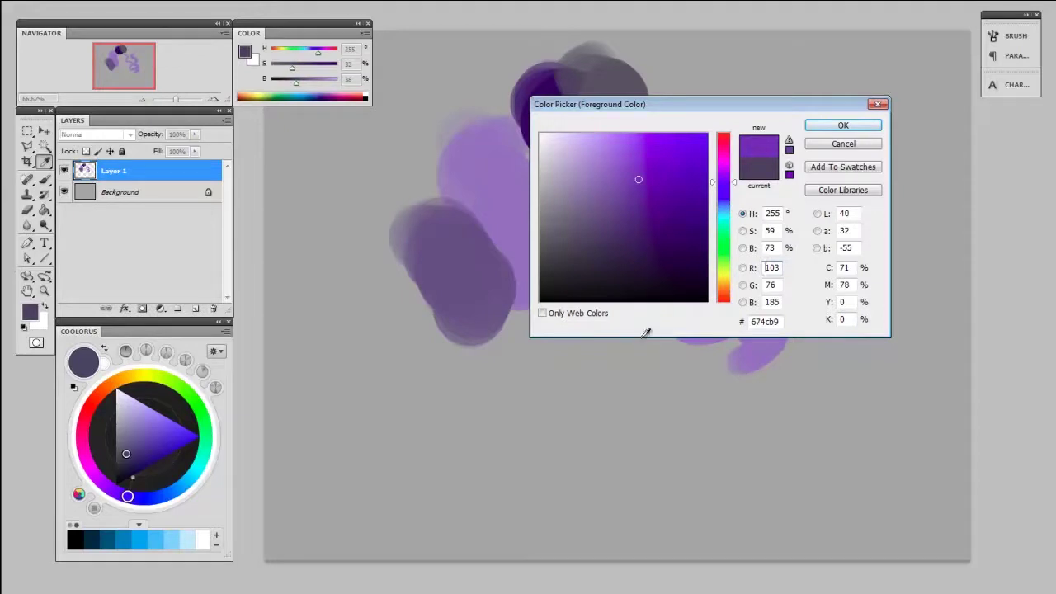
pyautogui.press('Return')
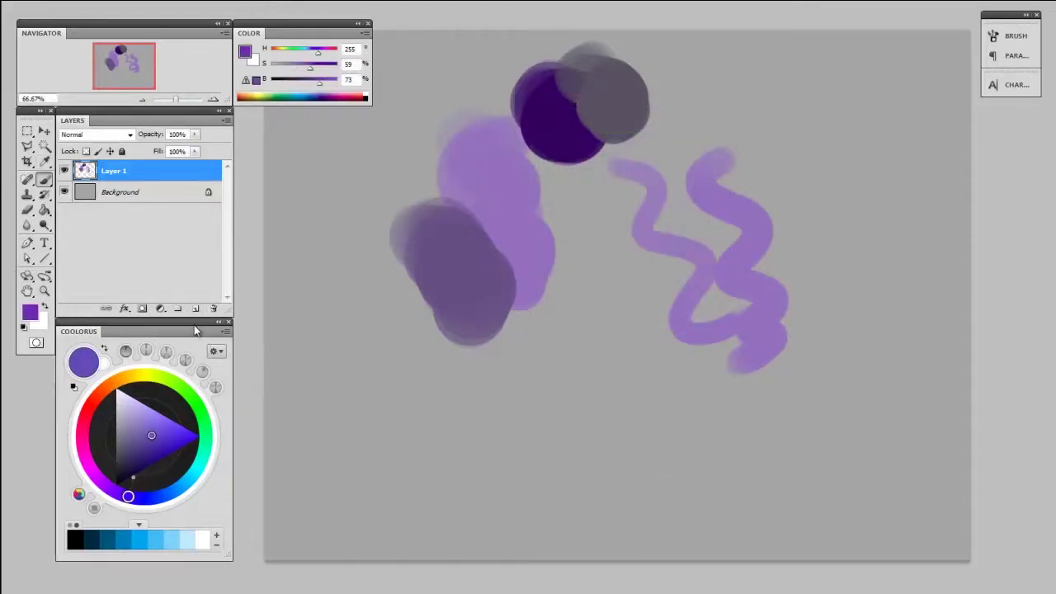
pyautogui.moveTo(206, 330)
pyautogui.mouseDown()
pyautogui.moveTo(781, 207)
pyautogui.moveTo(829, 154)
pyautogui.mouseUp()
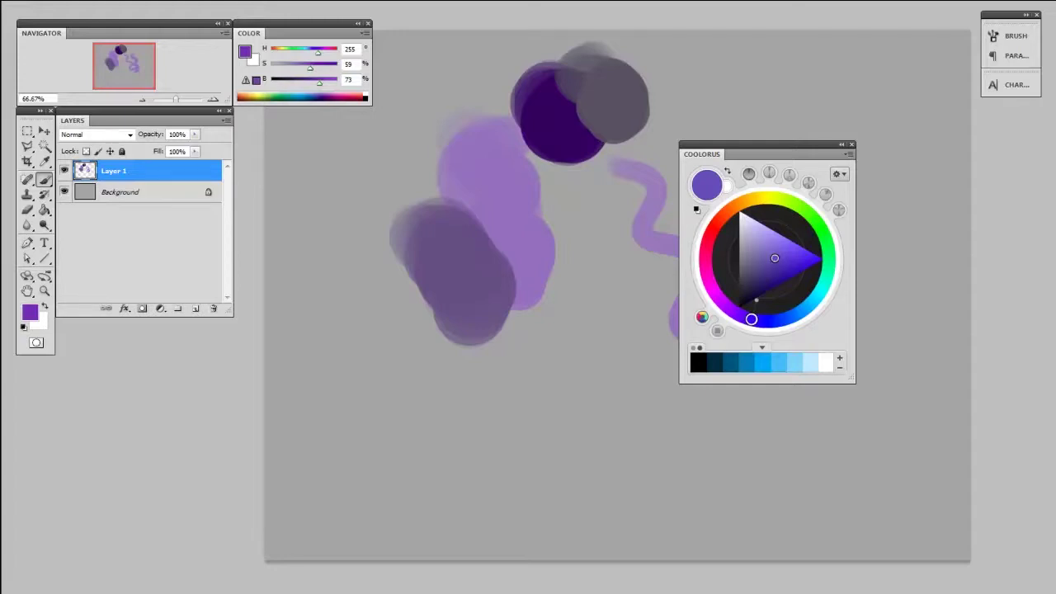
# - Toggle Coolorus between square and triangle layouts, segment the hue ring, and rotate hue toward green
pyautogui.click(718, 331)
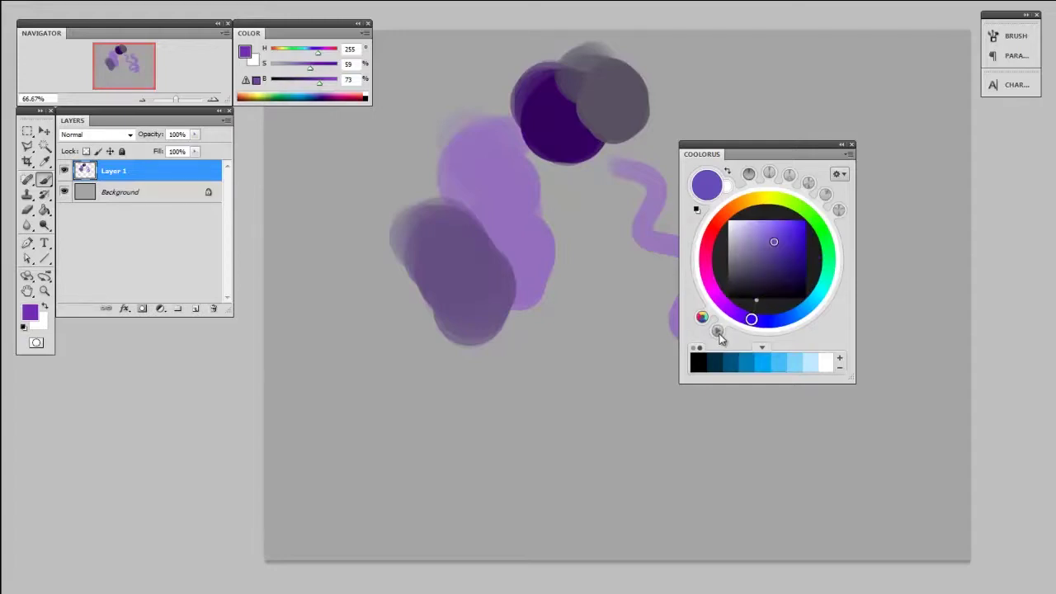
pyautogui.click(719, 331)
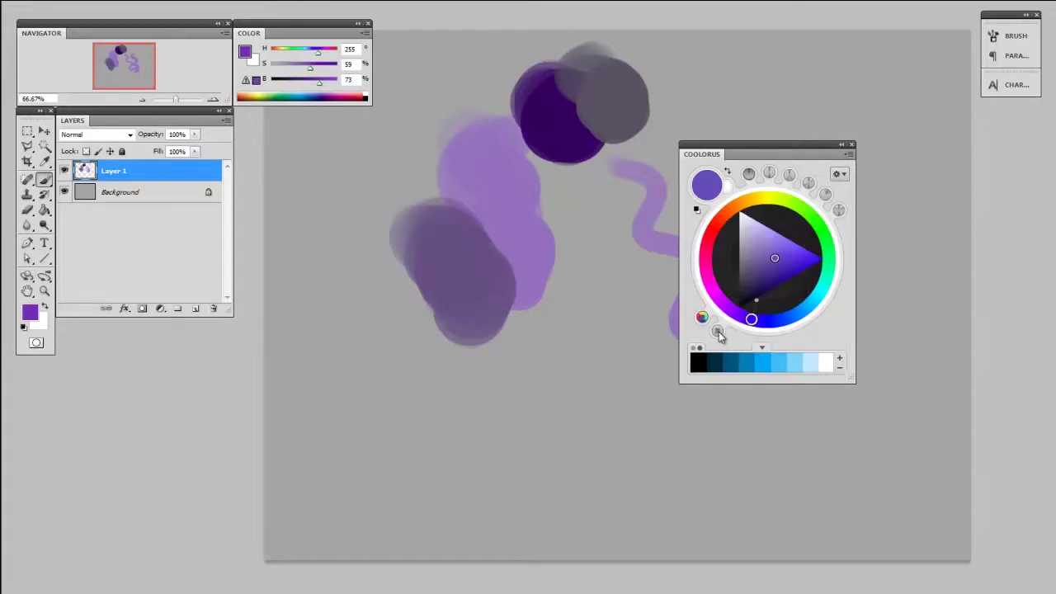
pyautogui.moveTo(751, 319)
pyautogui.mouseDown()
pyautogui.moveTo(778, 320)
pyautogui.moveTo(825, 235)
pyautogui.moveTo(780, 197)
pyautogui.moveTo(705, 259)
pyautogui.moveTo(719, 220)
pyautogui.mouseUp()
pyautogui.click(706, 320)
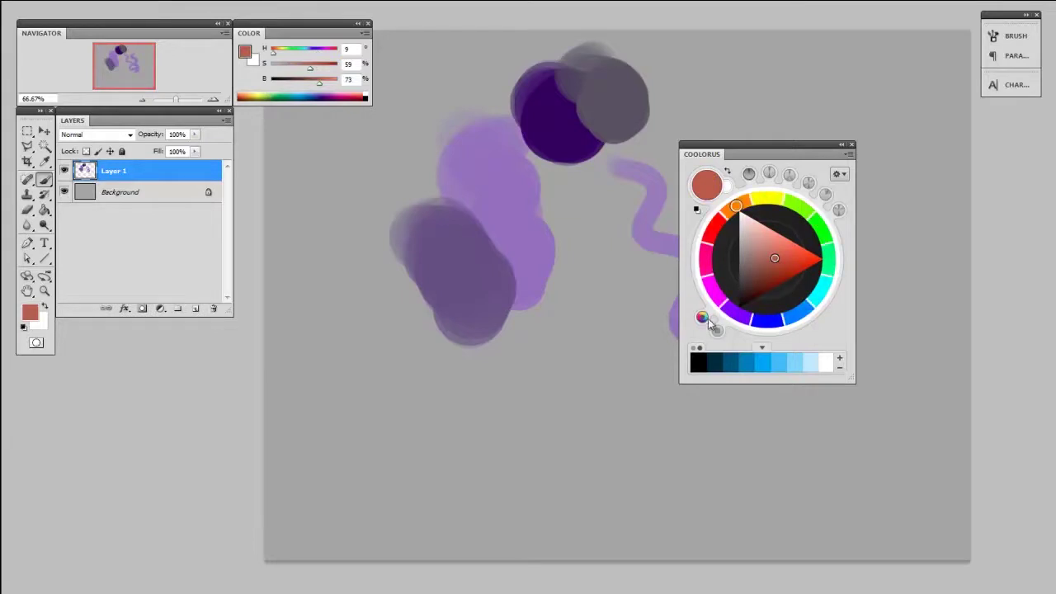
pyautogui.moveTo(810, 204)
pyautogui.mouseDown()
pyautogui.moveTo(831, 262)
pyautogui.moveTo(823, 295)
pyautogui.moveTo(798, 313)
pyautogui.mouseUp()
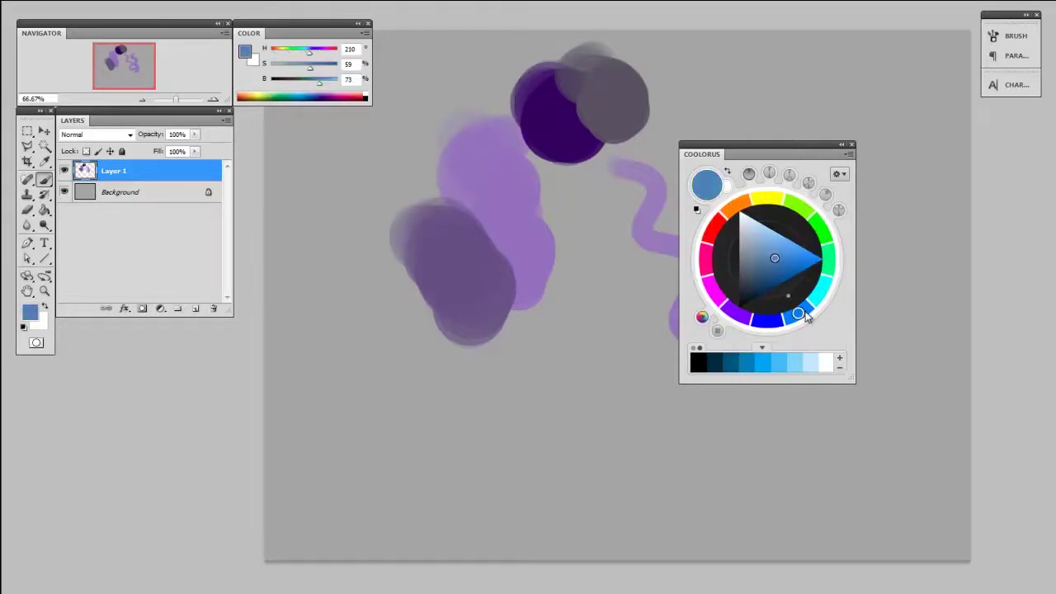
# - Set the hue to cyan and refine it to pale cyan H 180, S 26, B 86
pyautogui.click(820, 289)
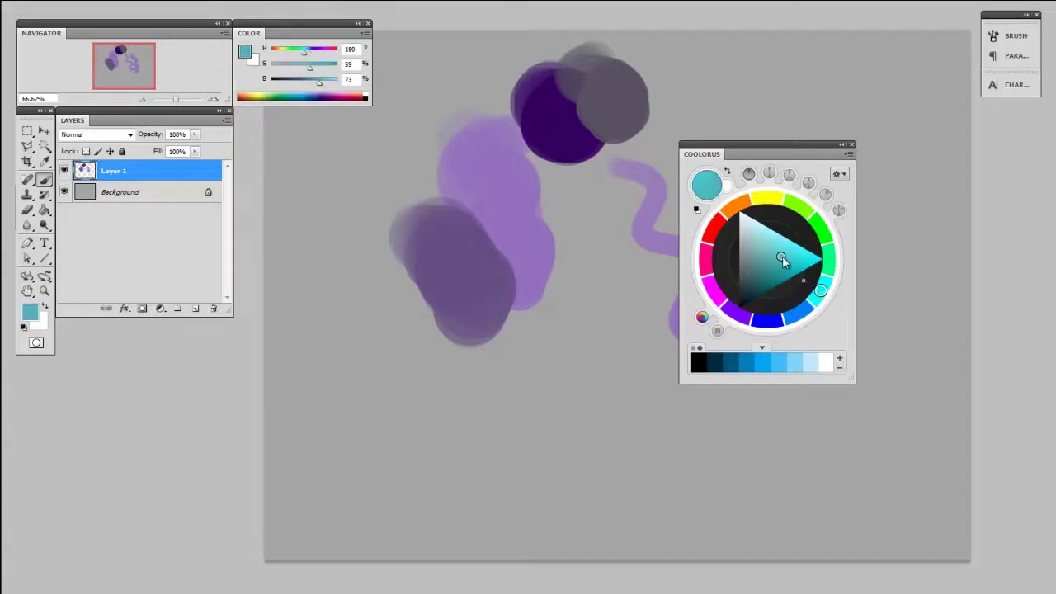
pyautogui.moveTo(782, 259); pyautogui.dragTo(797, 266)
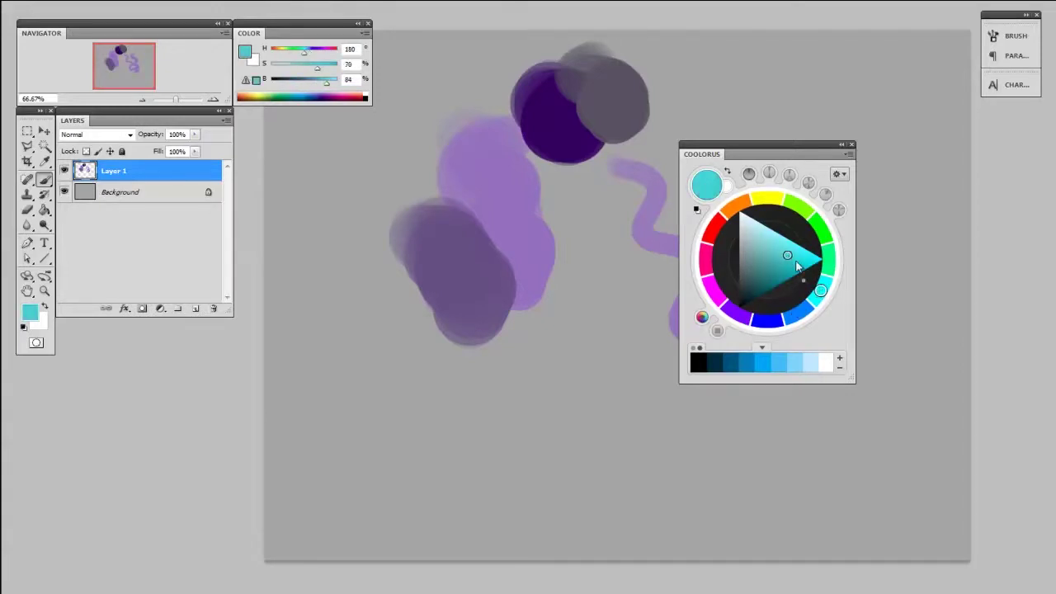
pyautogui.click(764, 348)
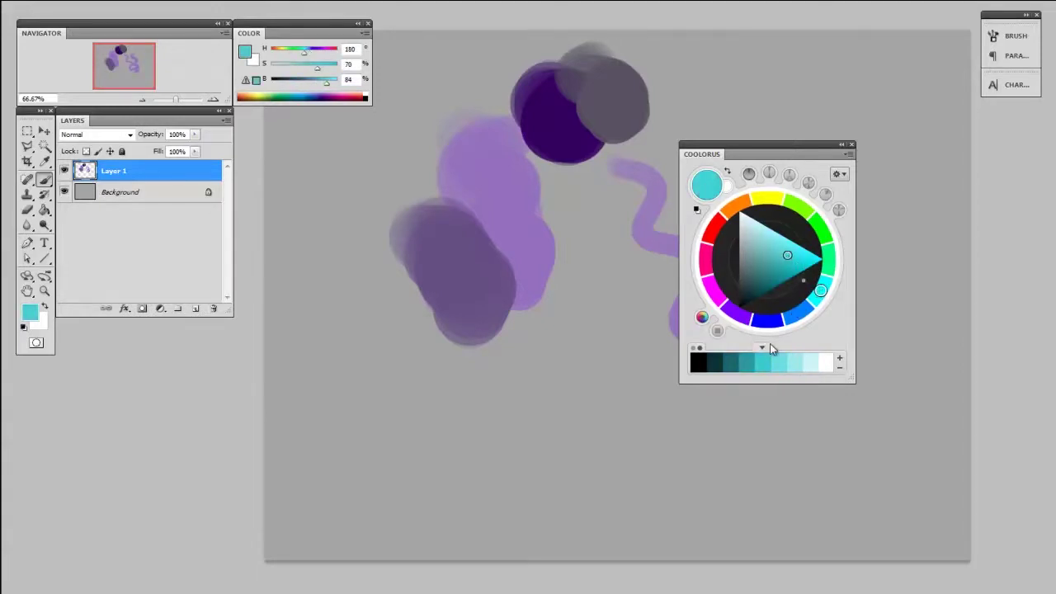
pyautogui.click(696, 348)
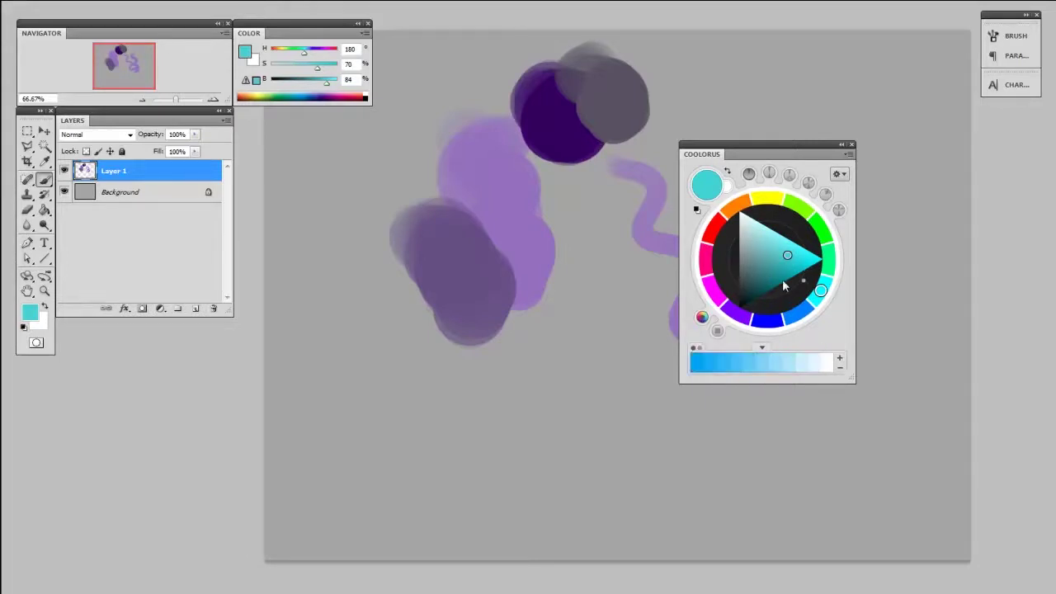
pyautogui.moveTo(782, 255); pyautogui.dragTo(766, 240)
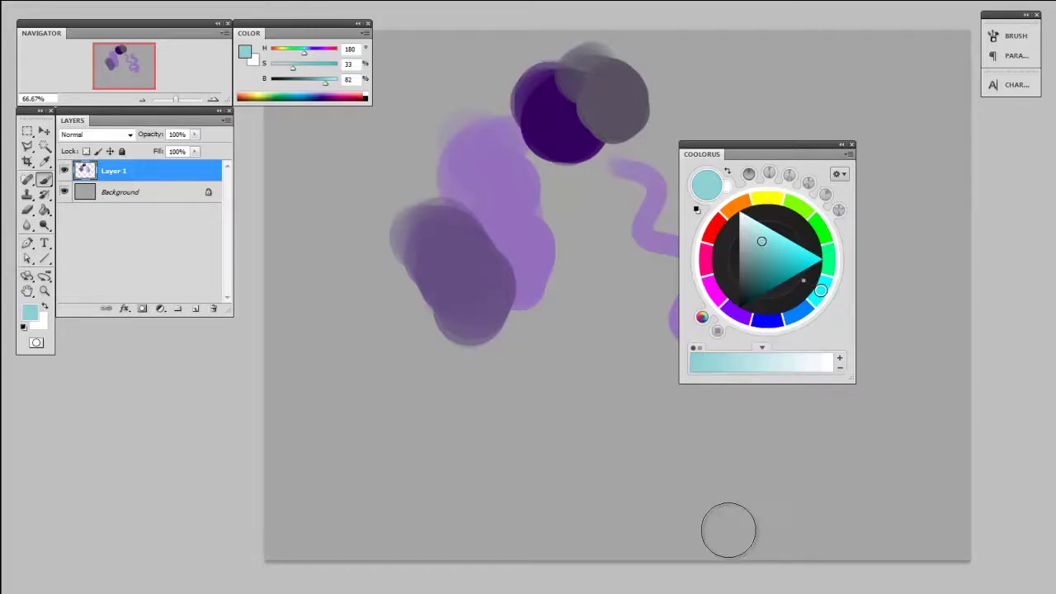
pyautogui.click(725, 370)
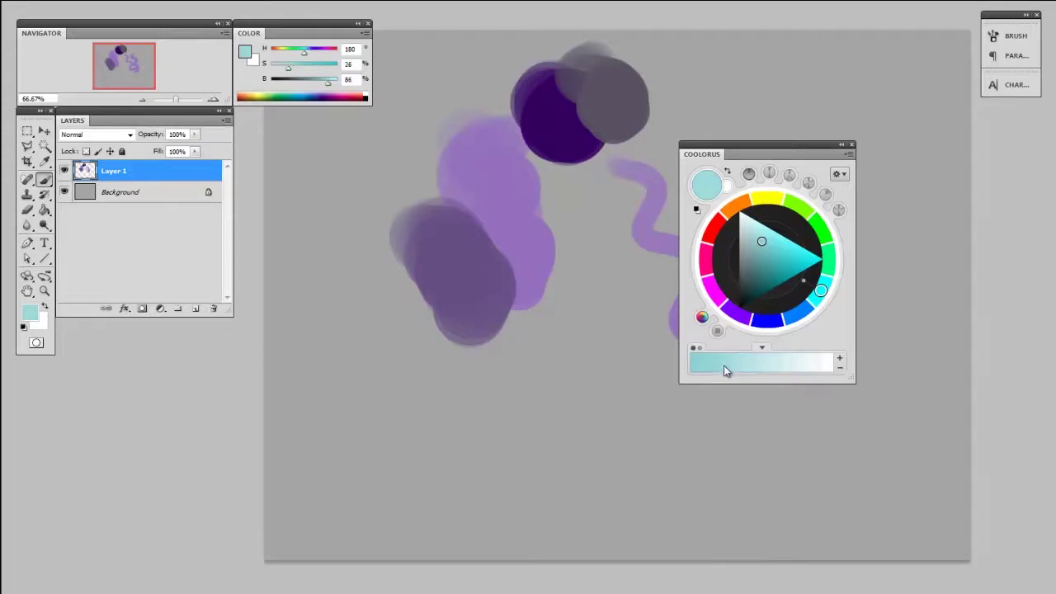
# - Paint a very pale cyan stroke and a stronger cyan stroke down the canvas centre
pyautogui.click(795, 366)
pyautogui.moveTo(578, 288)
pyautogui.mouseDown()
pyautogui.moveTo(587, 344)
pyautogui.moveTo(573, 396)
pyautogui.mouseUp()
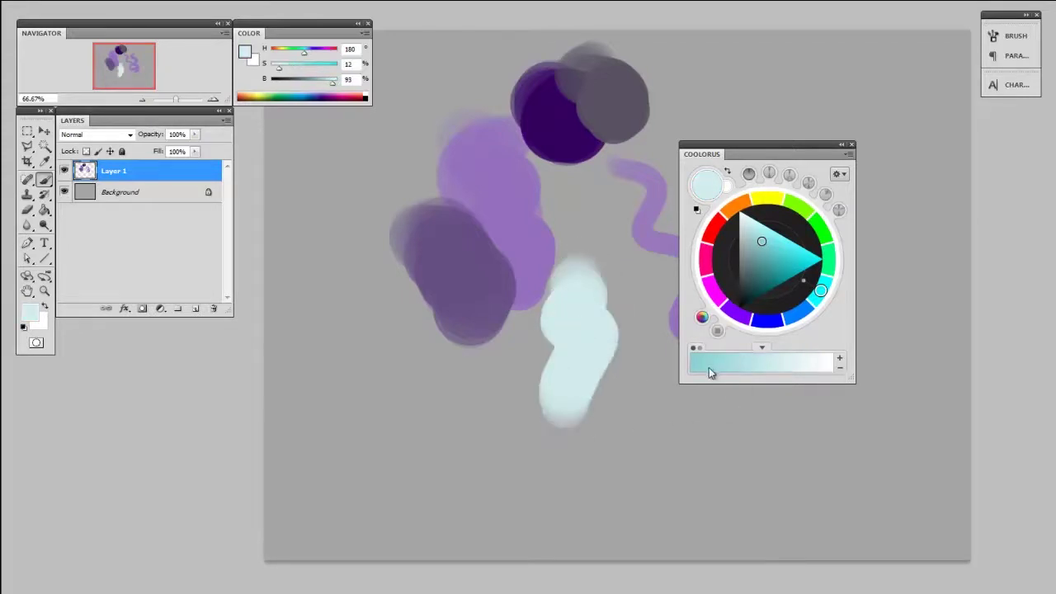
pyautogui.click(709, 369)
pyautogui.moveTo(585, 165); pyautogui.dragTo(617, 328)
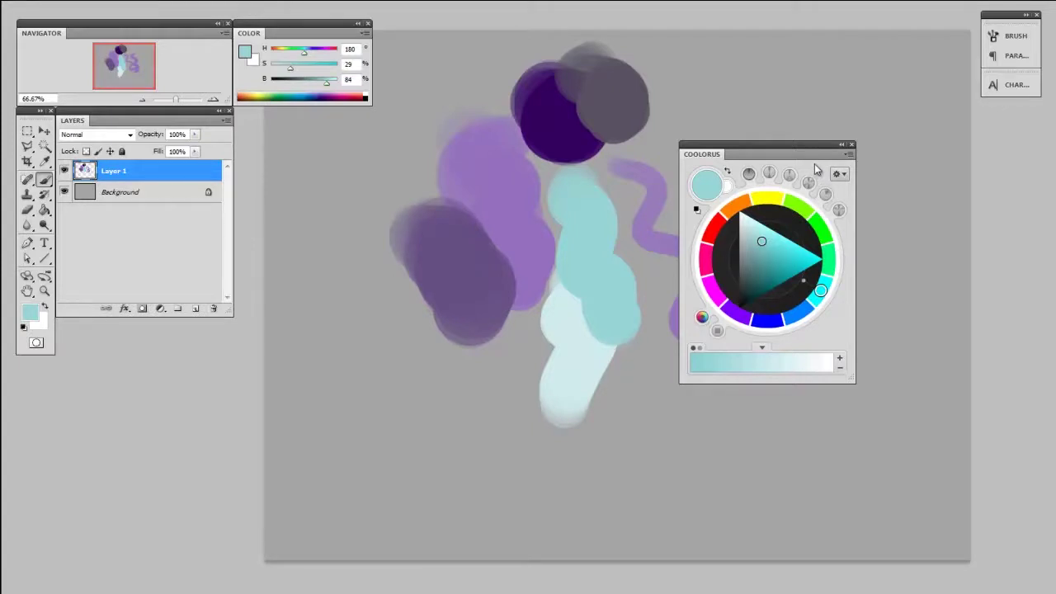
# - Smooth the Coolorus hue ring and try harmony schemes with salmon and tan, then disable them
pyautogui.click(703, 319)
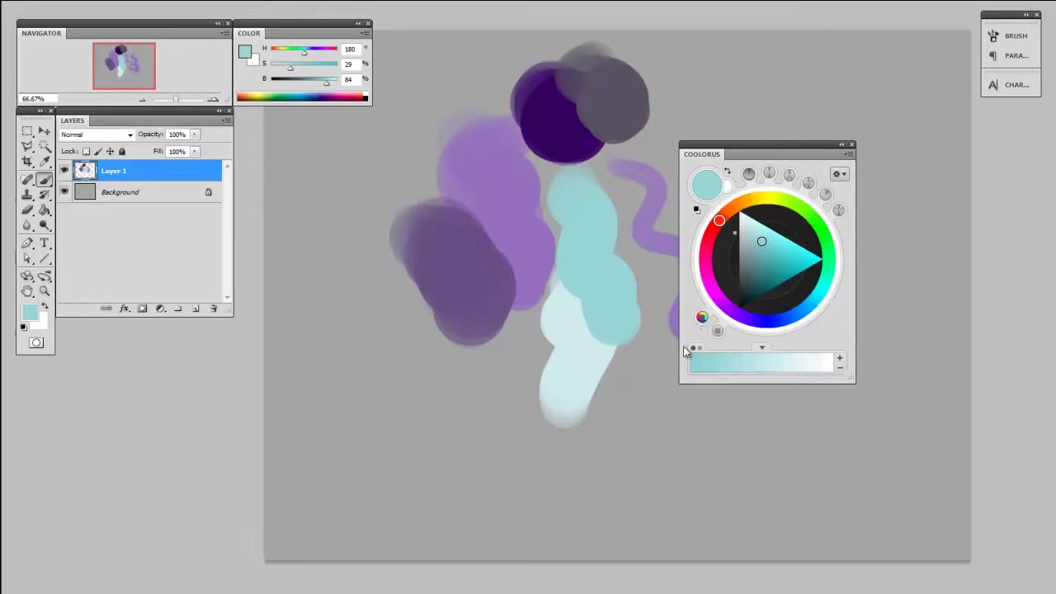
pyautogui.click(768, 174)
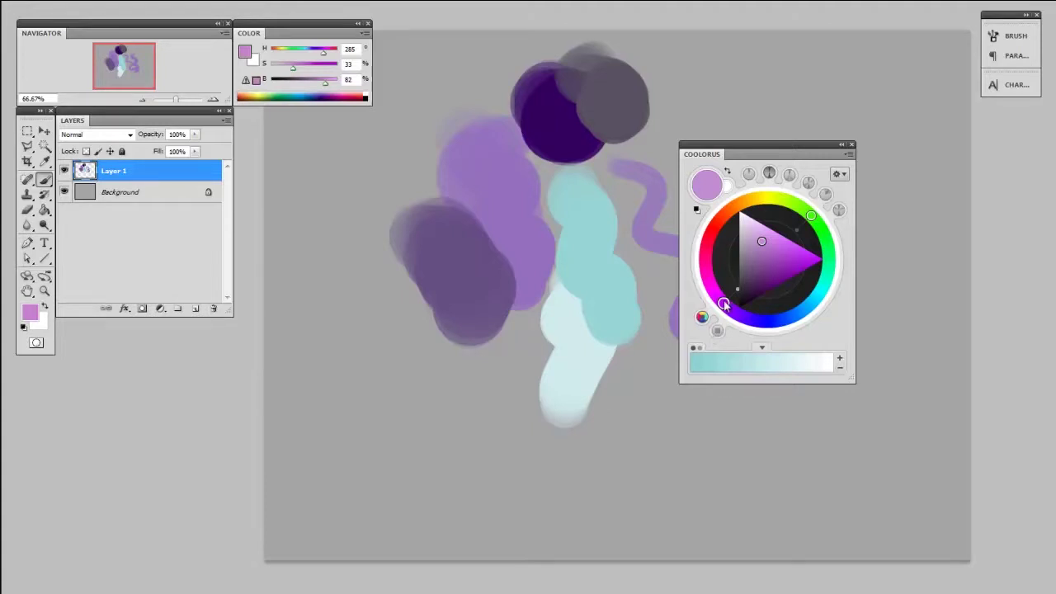
pyautogui.moveTo(722, 302)
pyautogui.mouseDown()
pyautogui.moveTo(708, 240)
pyautogui.moveTo(718, 218)
pyautogui.mouseUp()
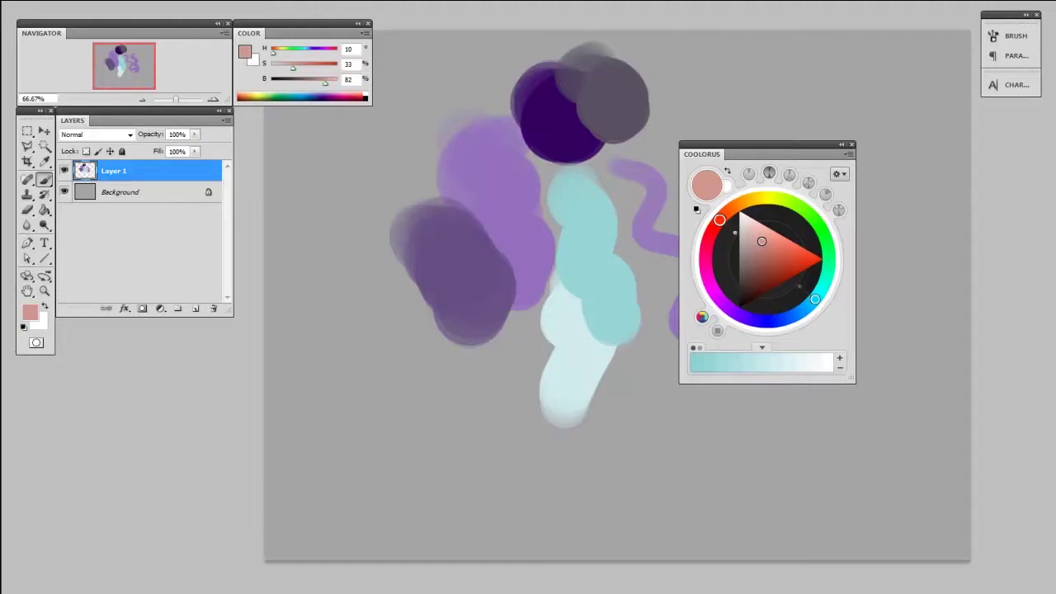
pyautogui.click(807, 183)
pyautogui.click(751, 201)
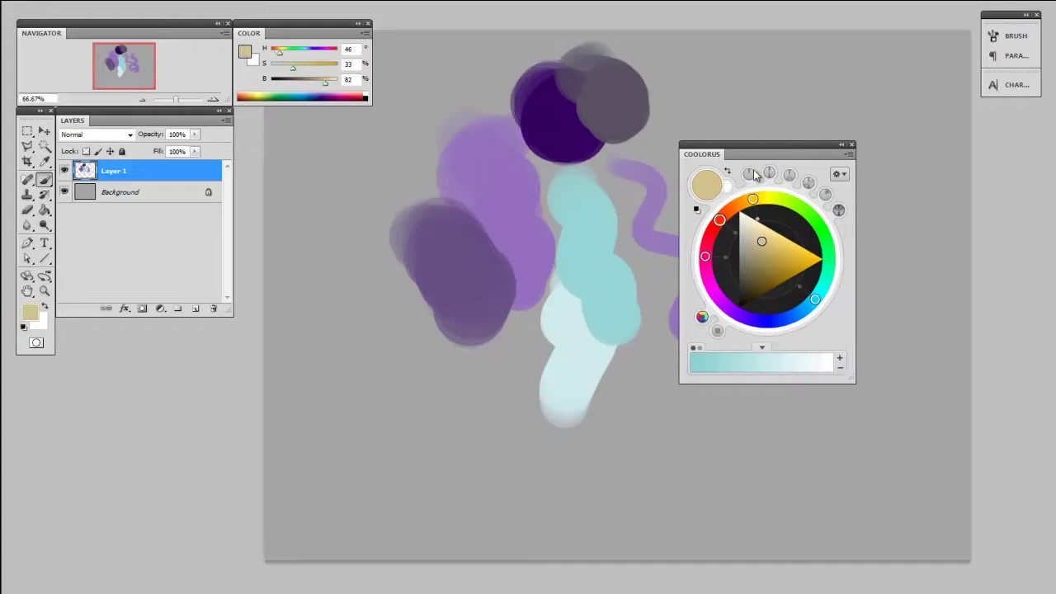
pyautogui.click(749, 173)
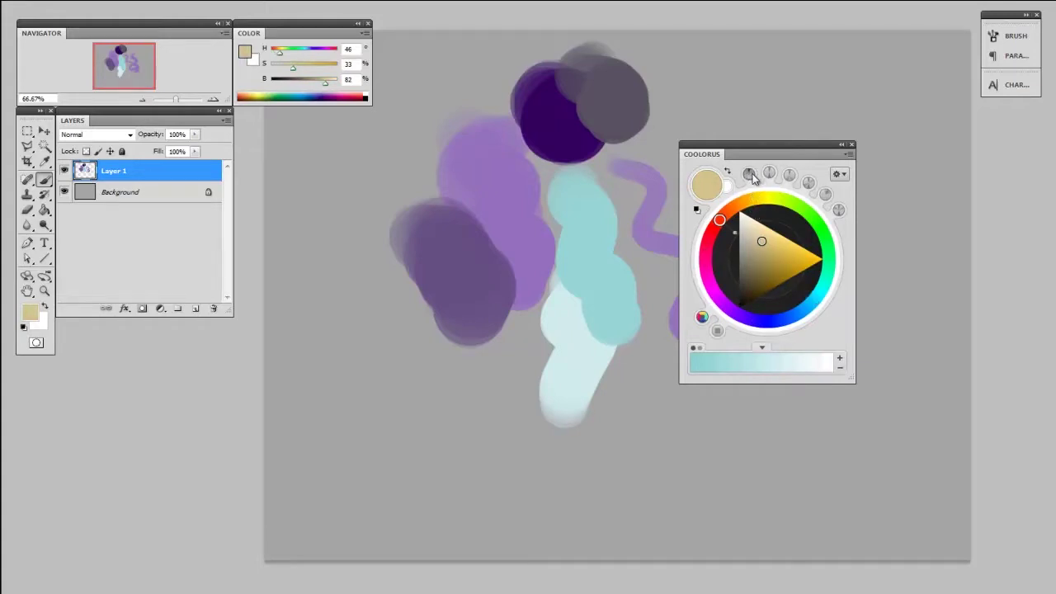
# - Shift the colour through green to soft pink H 331, S 38, B 93; move Coolorus lower left
pyautogui.moveTo(720, 219)
pyautogui.mouseDown()
pyautogui.moveTo(768, 198)
pyautogui.moveTo(828, 258)
pyautogui.mouseUp()
pyautogui.click(776, 234)
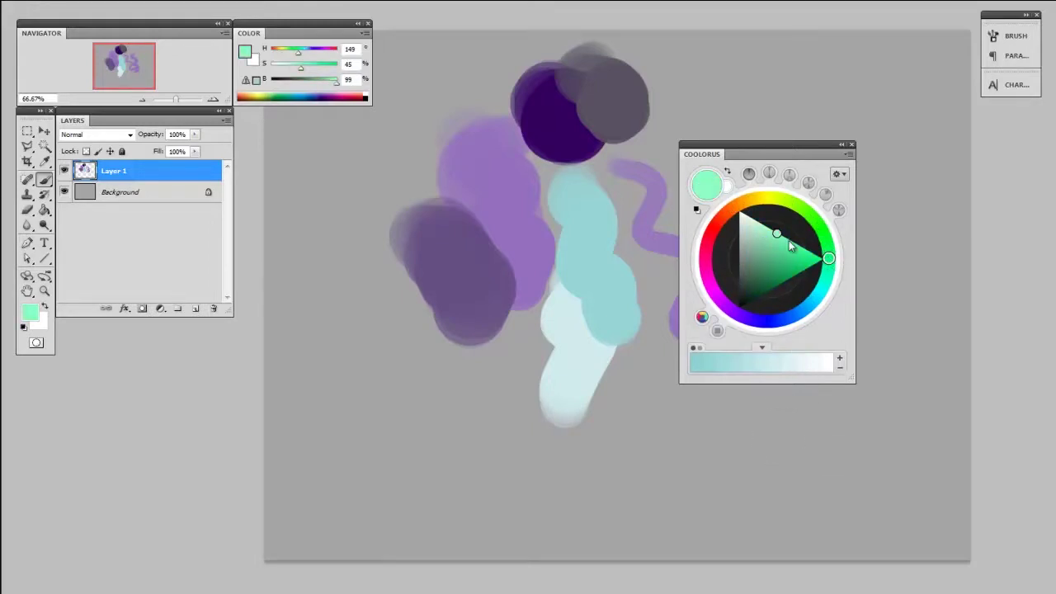
pyautogui.moveTo(830, 260); pyautogui.dragTo(705, 259)
pyautogui.moveTo(786, 238); pyautogui.dragTo(768, 235)
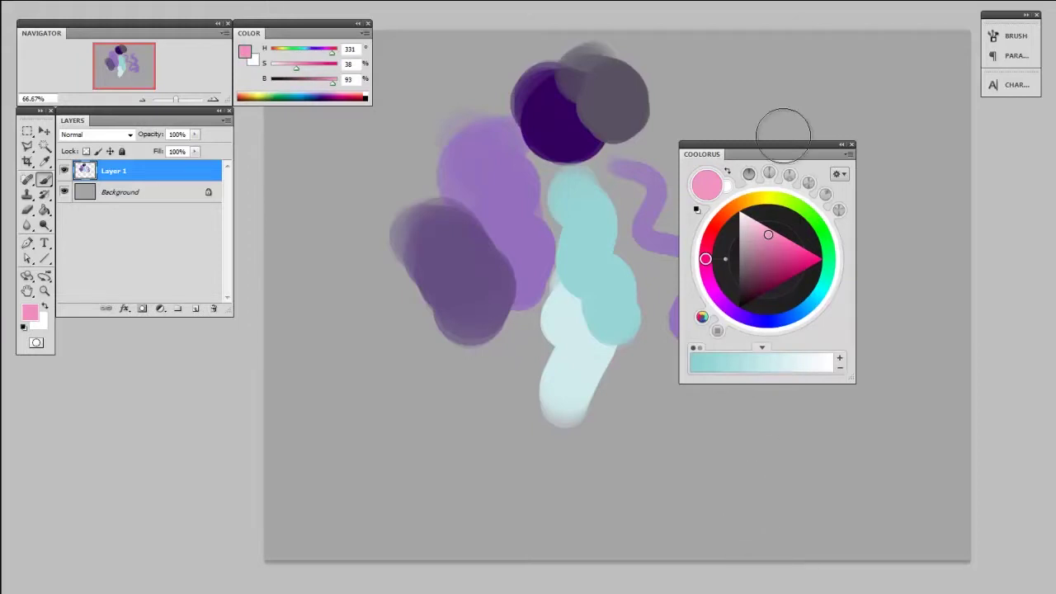
pyautogui.moveTo(809, 153)
pyautogui.mouseDown()
pyautogui.moveTo(505, 319)
pyautogui.moveTo(175, 330)
pyautogui.moveTo(184, 330)
pyautogui.mouseUp()
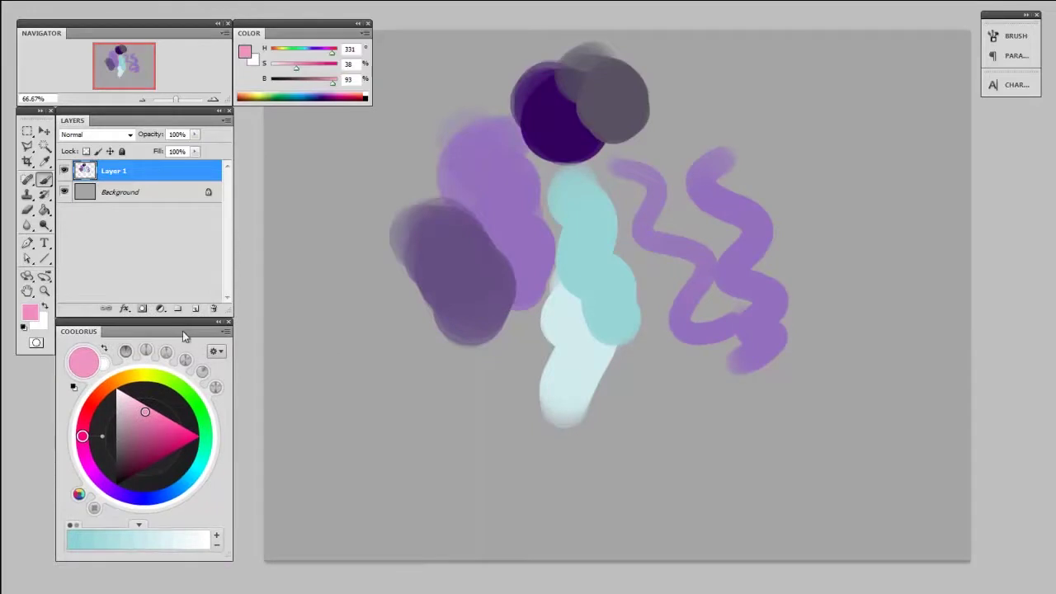
# - Paint soft cyan and pale blue strokes (H 212, S 28, B 80) across the upper right
pyautogui.moveTo(685, 74); pyautogui.dragTo(743, 190)
pyautogui.moveTo(742, 99); pyautogui.dragTo(775, 215)
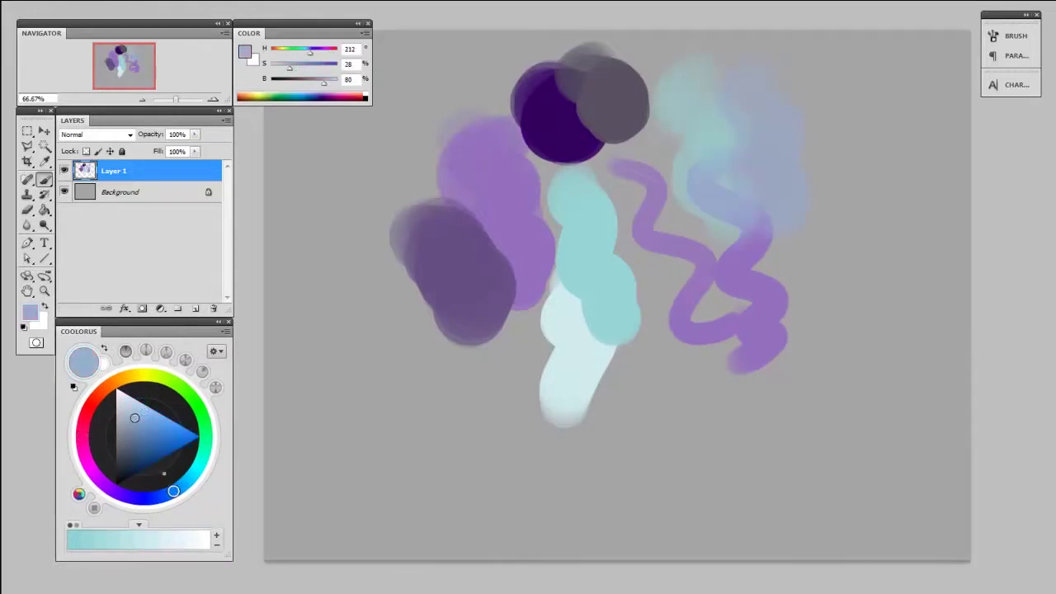